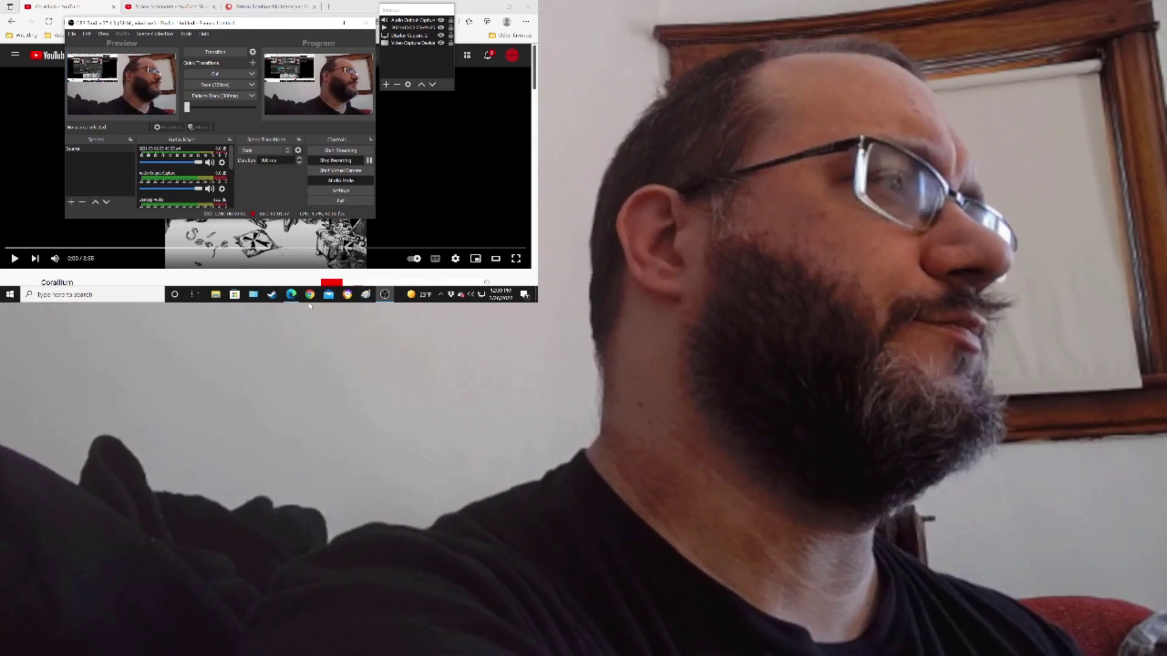
Play the Corallium video, resuming it after pauses at 0:40, 2:25 and 2:53
click(98, 285)
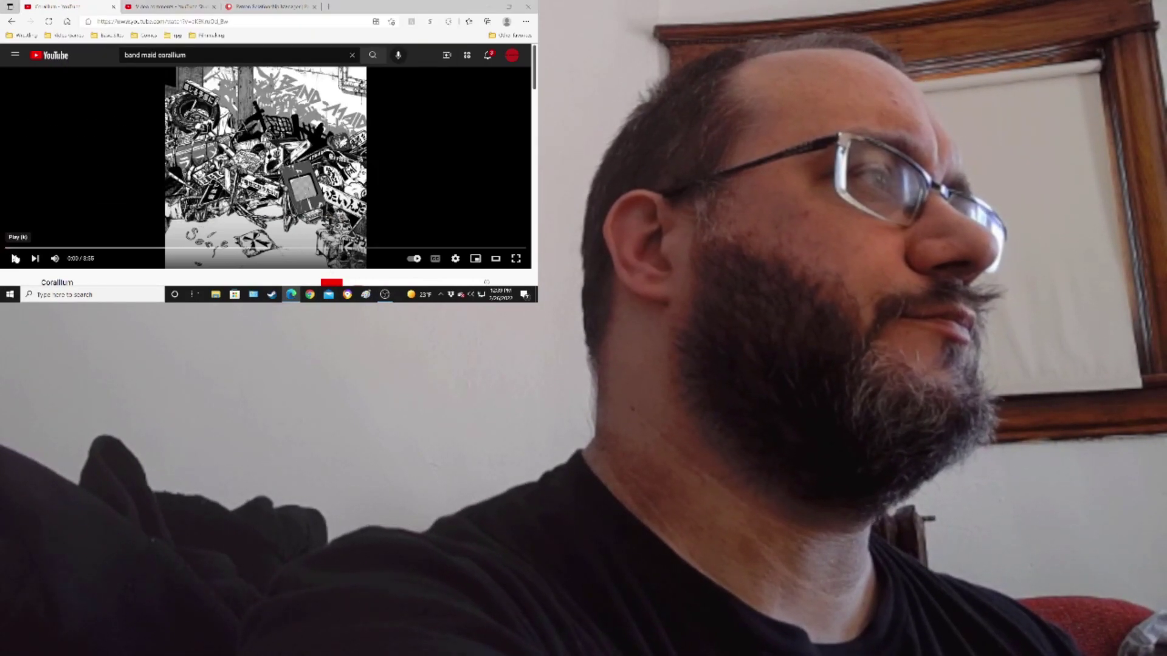
click(15, 259)
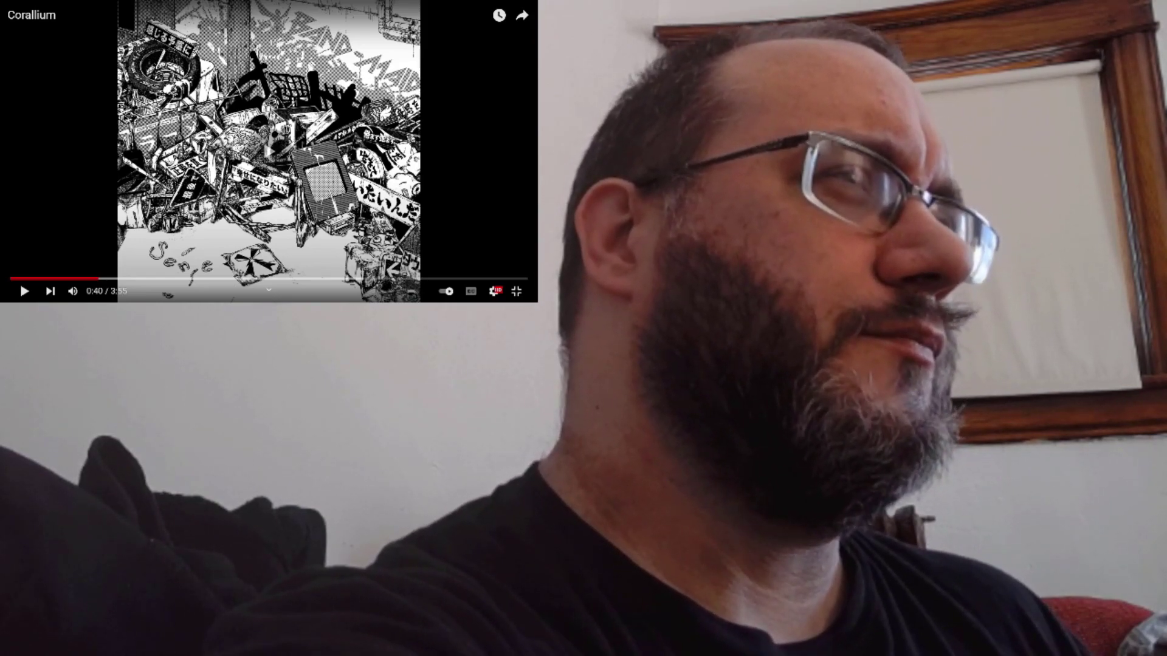
key(space)
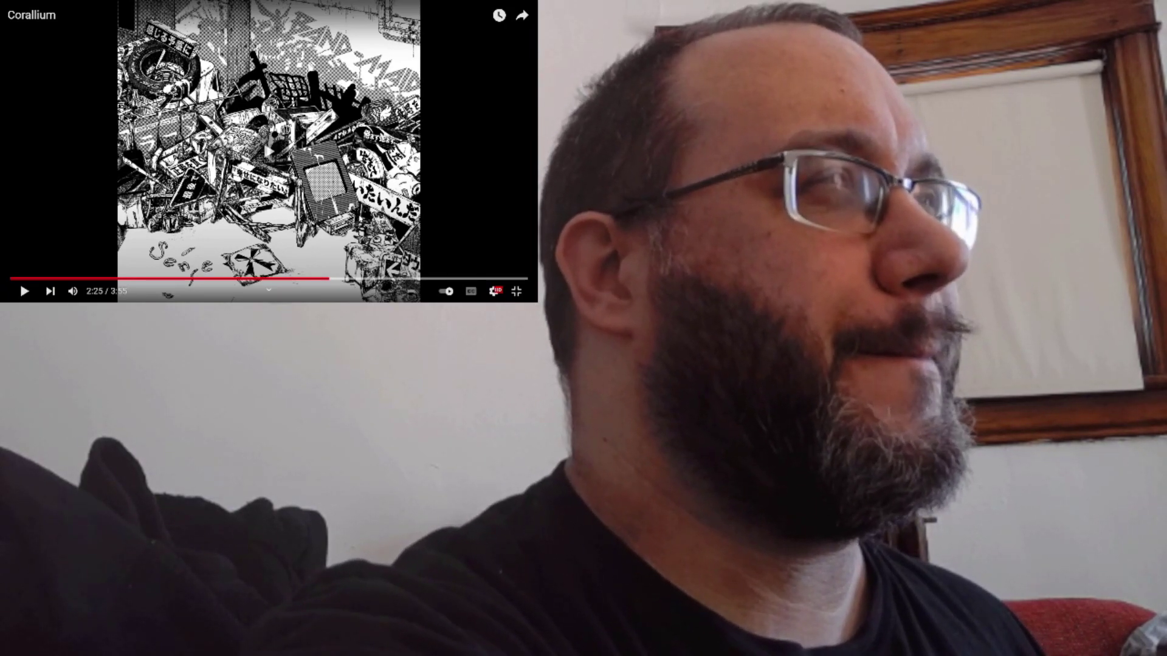
key(space)
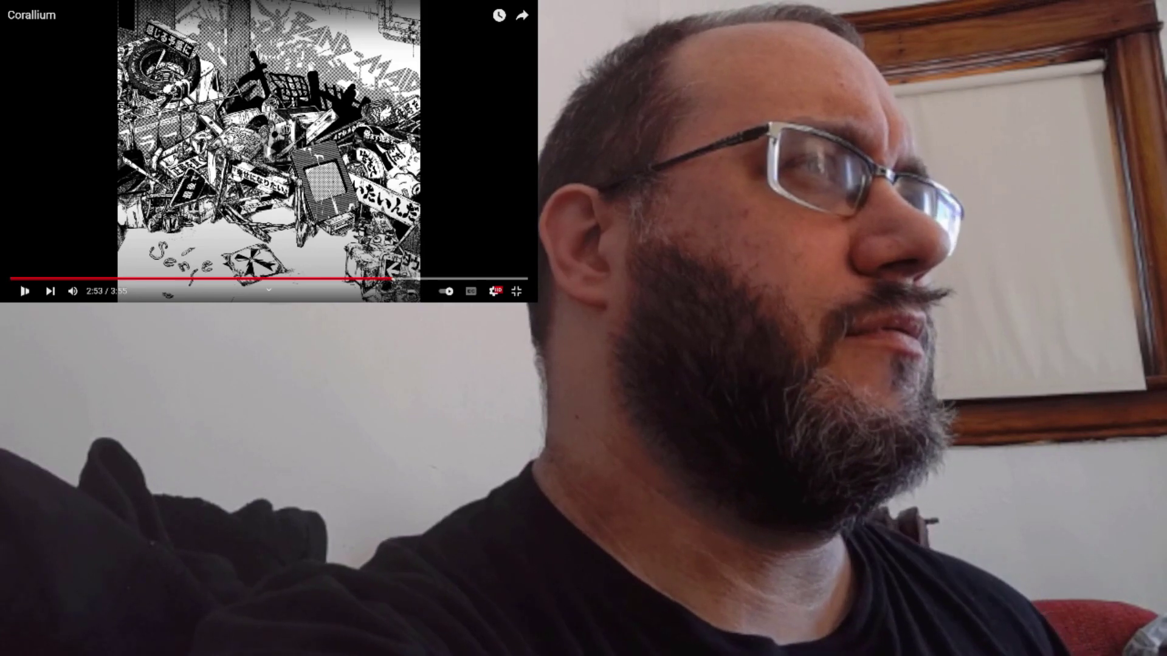
key(space)
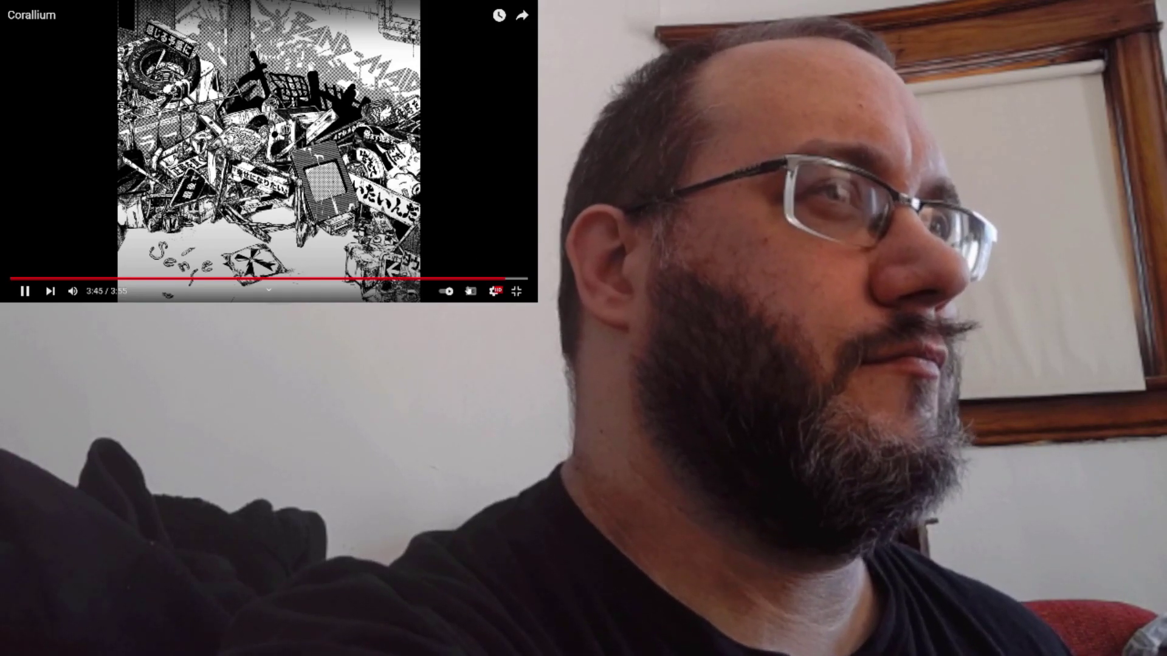
Exit full screen and pause Corallium a few seconds before its end
click(517, 291)
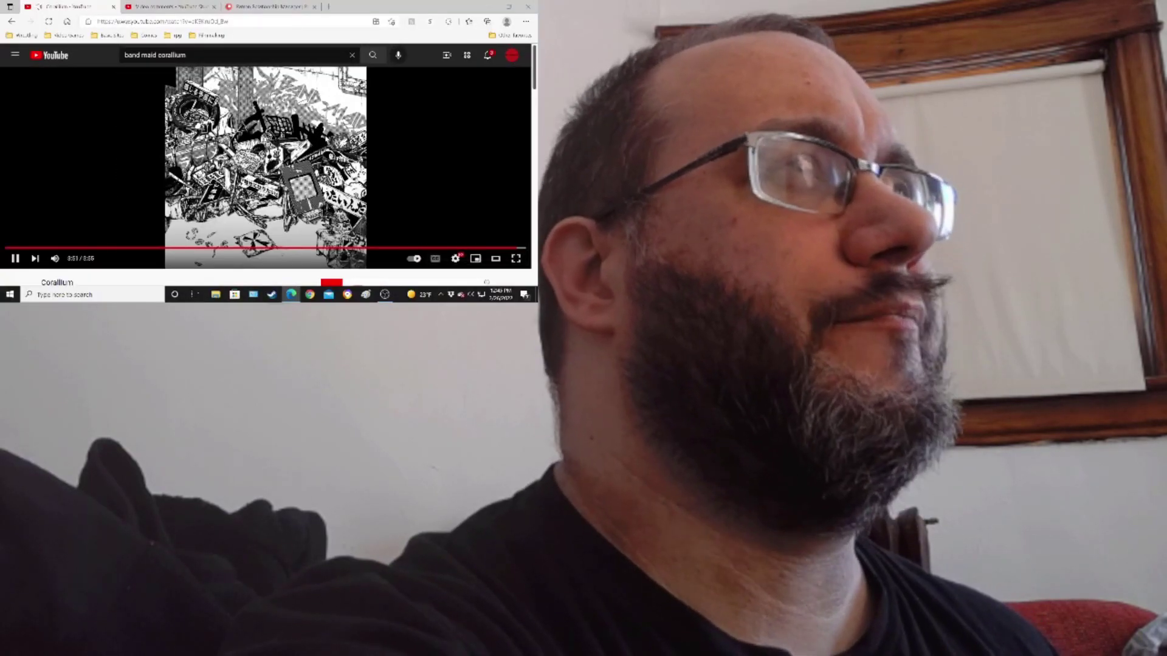
click(465, 189)
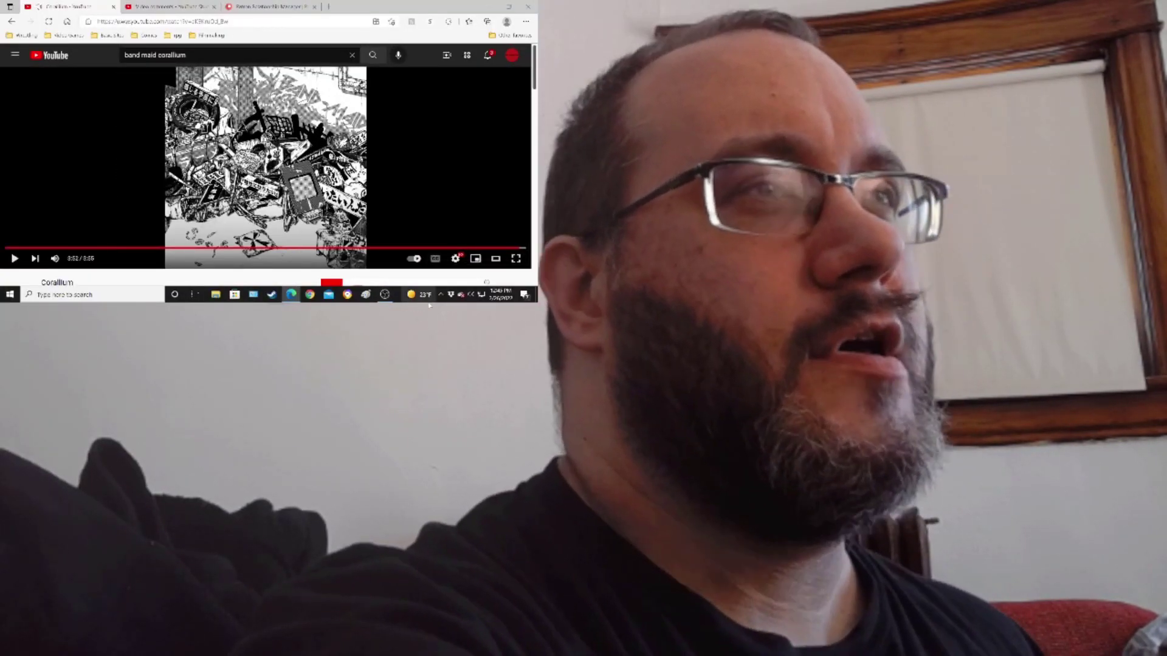